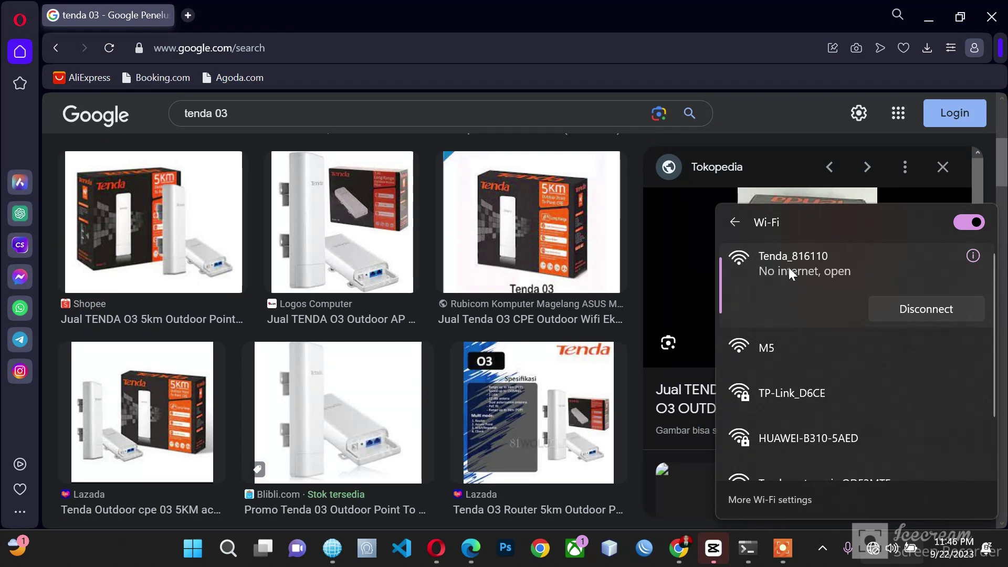
- Open a new tab and go to the router address 192.168.2.1, correcting the suggested 192.168.1.1
{"action": "left_click", "coordinate": [188, 13]}
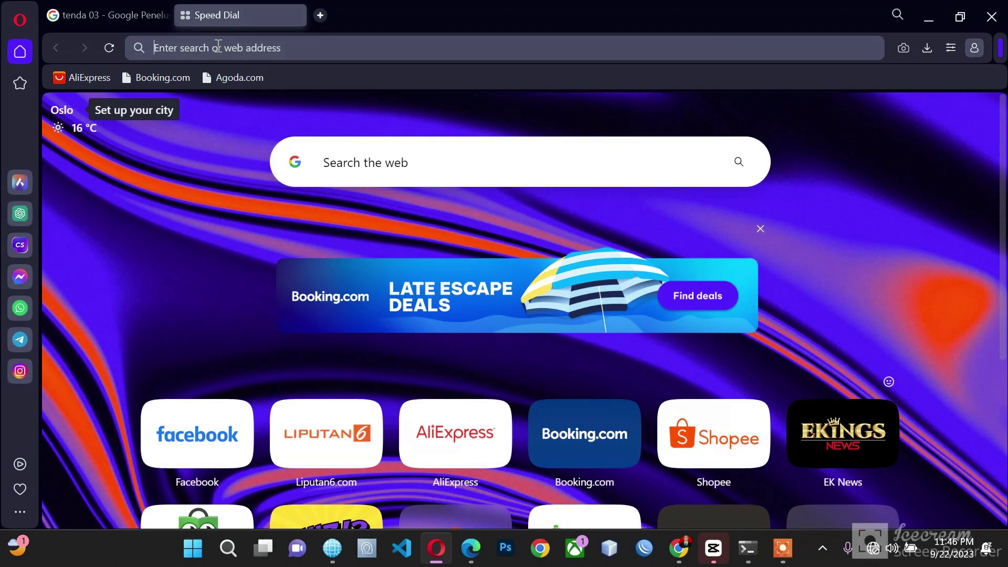
{"action": "left_click", "coordinate": [218, 48]}
{"action": "type", "text": "192.168.1.1"}
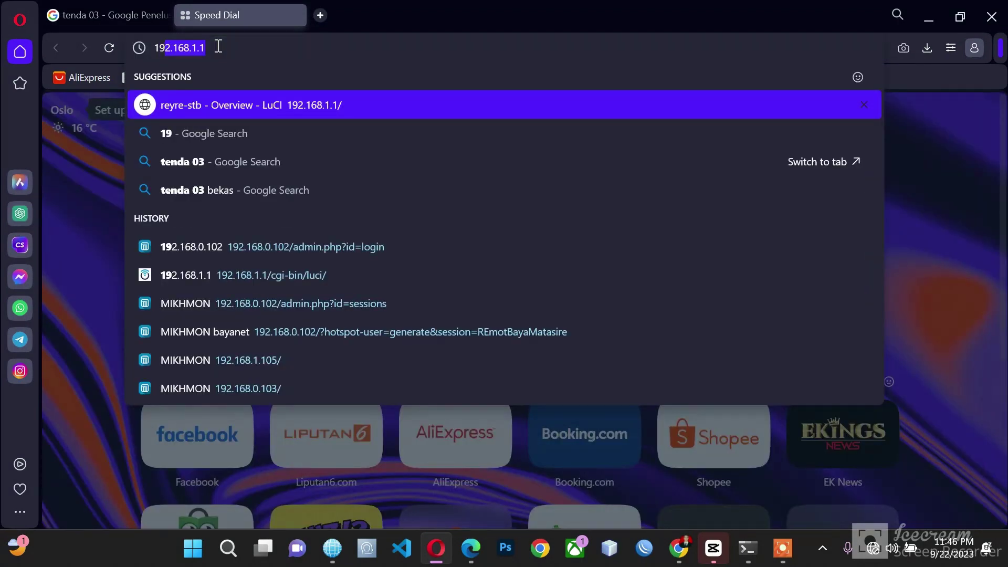
{"action": "key", "text": "Right"}
{"action": "key", "text": "Left"}
{"action": "key", "text": "Left"}
{"action": "key", "text": "BackSpace"}
{"action": "type", "text": "2"}
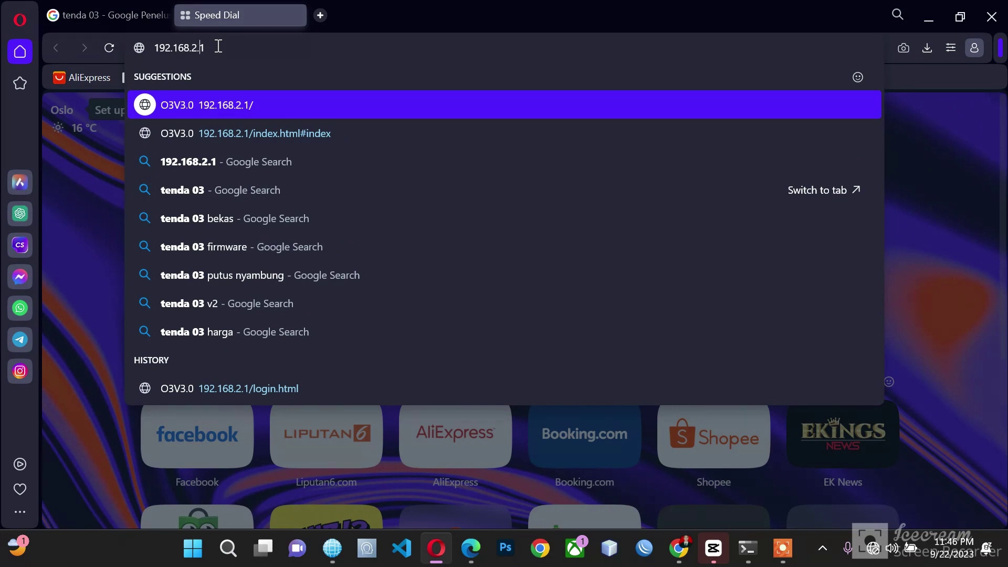
{"action": "key", "text": "Return"}
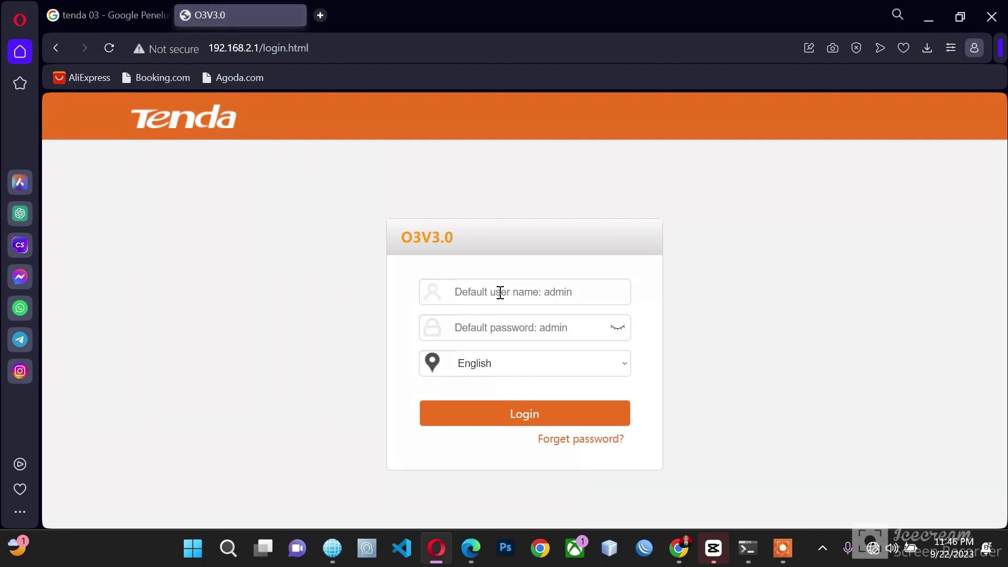
- Log in to the Tenda O3 admin with the default administrator username and password
{"action": "left_click", "coordinate": [500, 292]}
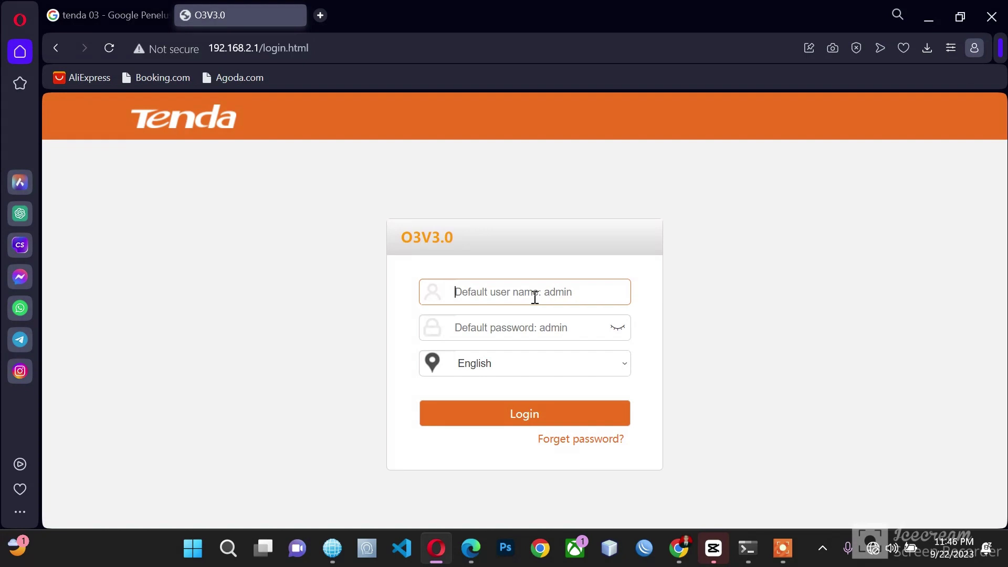
{"action": "left_click", "coordinate": [524, 320]}
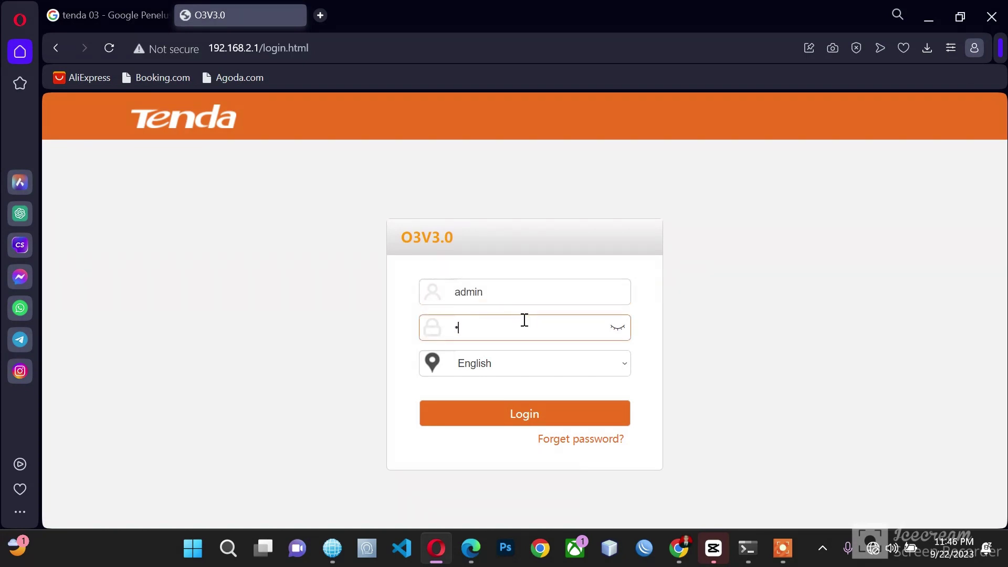
{"action": "left_click", "coordinate": [552, 414]}
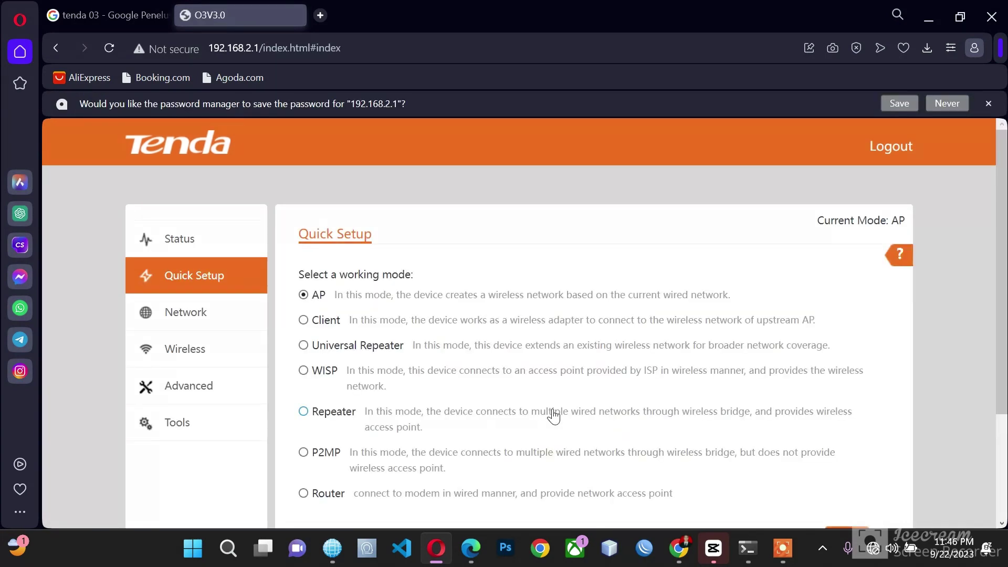
- Review the Status page: AP mode, SSID Tenda_816110, firmware V1.0.0.4(428), hardware V3.0
{"action": "scroll", "coordinate": [461, 344], "scroll_direction": "down", "scroll_amount": 1}
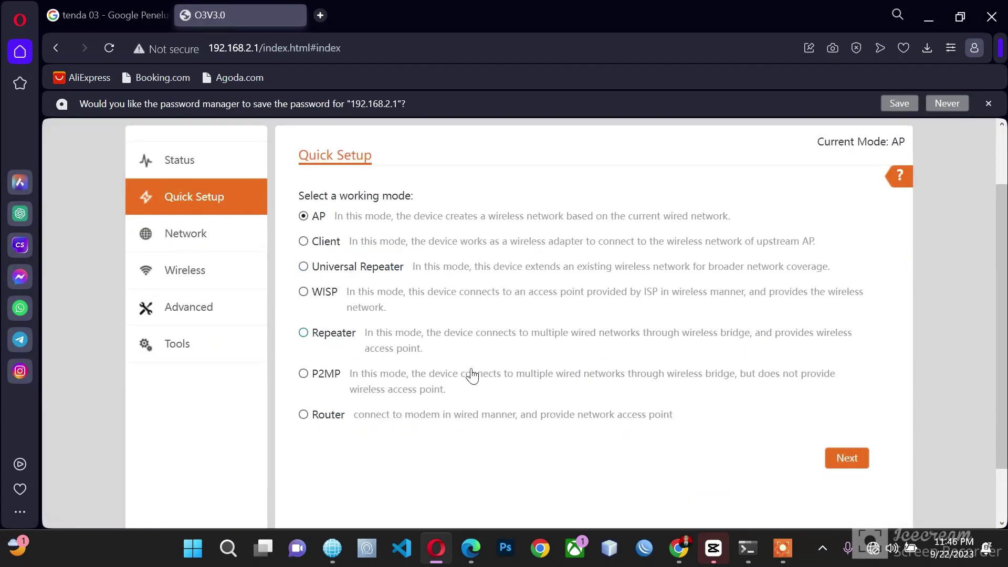
{"action": "left_click", "coordinate": [177, 159]}
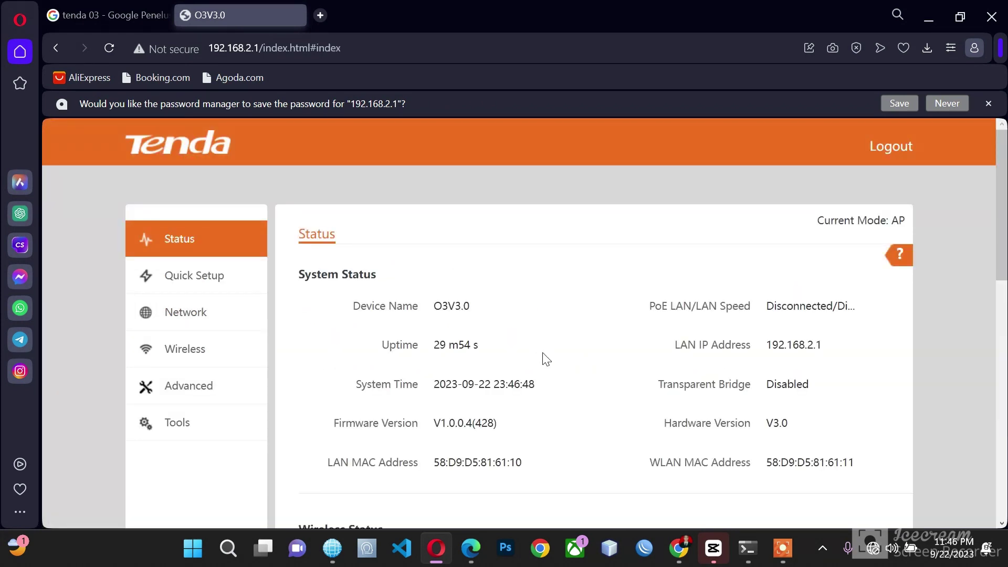
{"action": "scroll", "coordinate": [544, 357], "scroll_direction": "down", "scroll_amount": 2}
{"action": "scroll", "coordinate": [547, 360], "scroll_direction": "up", "scroll_amount": 2}
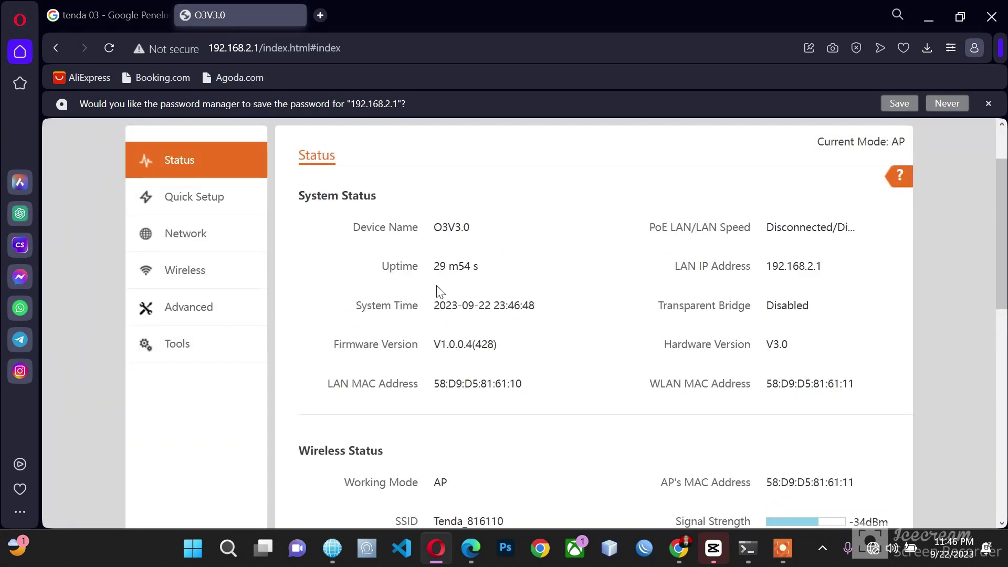
{"action": "scroll", "coordinate": [394, 288], "scroll_direction": "down", "scroll_amount": 1}
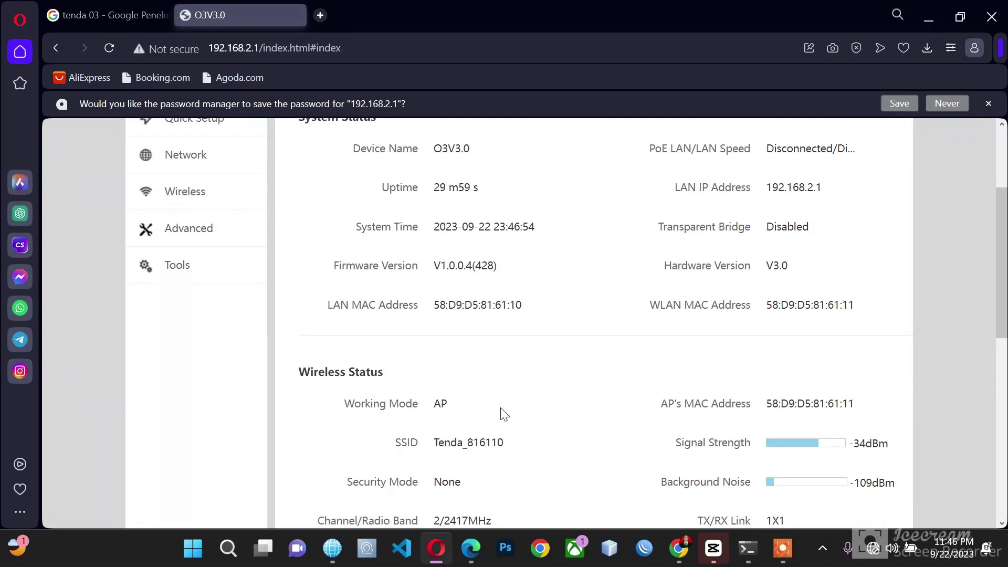
{"action": "scroll", "coordinate": [461, 407], "scroll_direction": "up", "scroll_amount": 1}
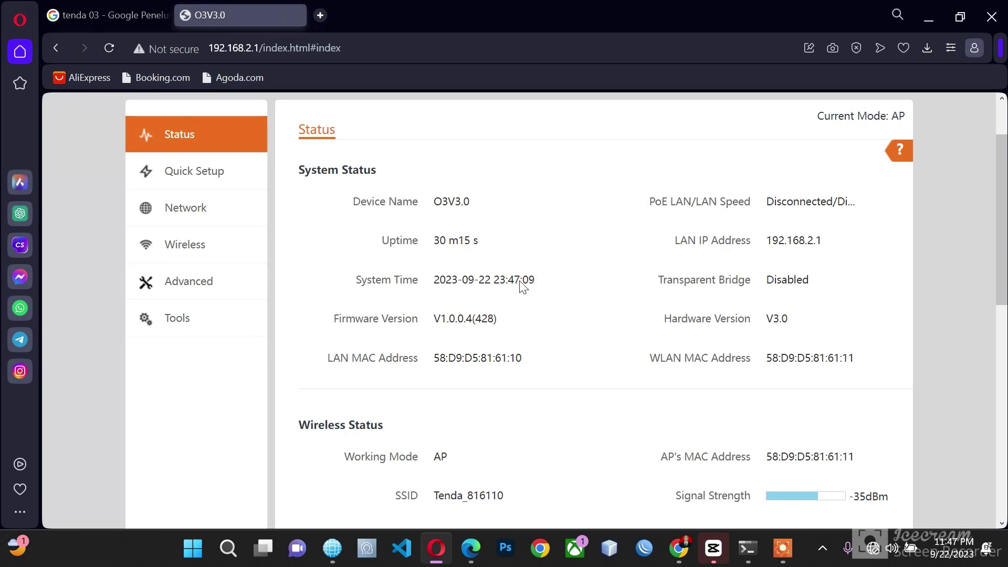
- In Quick Setup, choose WISP mode and select TP-Link_D6CE as the upstream network after scanning
{"action": "left_click", "coordinate": [212, 182]}
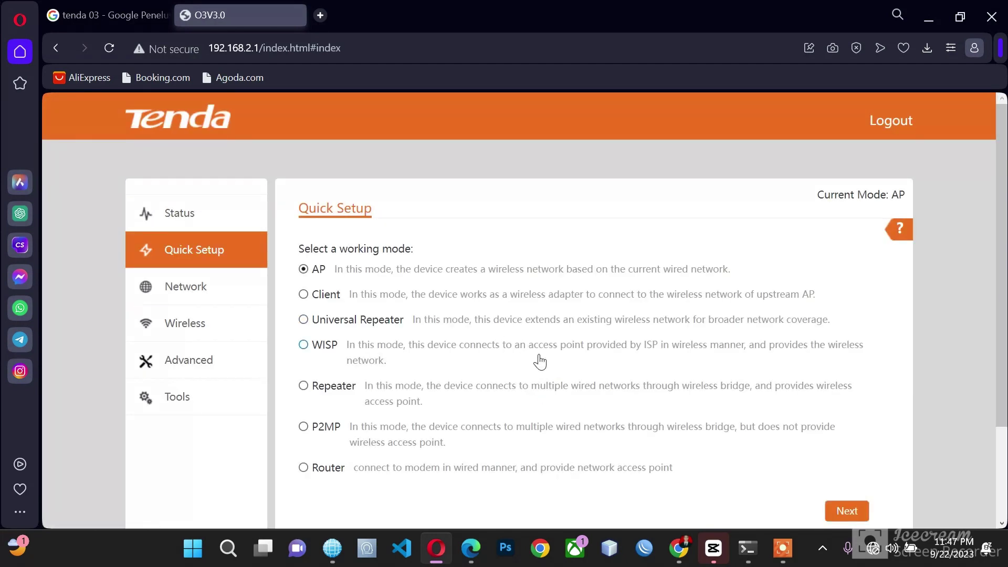
{"action": "left_click", "coordinate": [303, 347]}
{"action": "scroll", "coordinate": [659, 357], "scroll_direction": "down", "scroll_amount": 1}
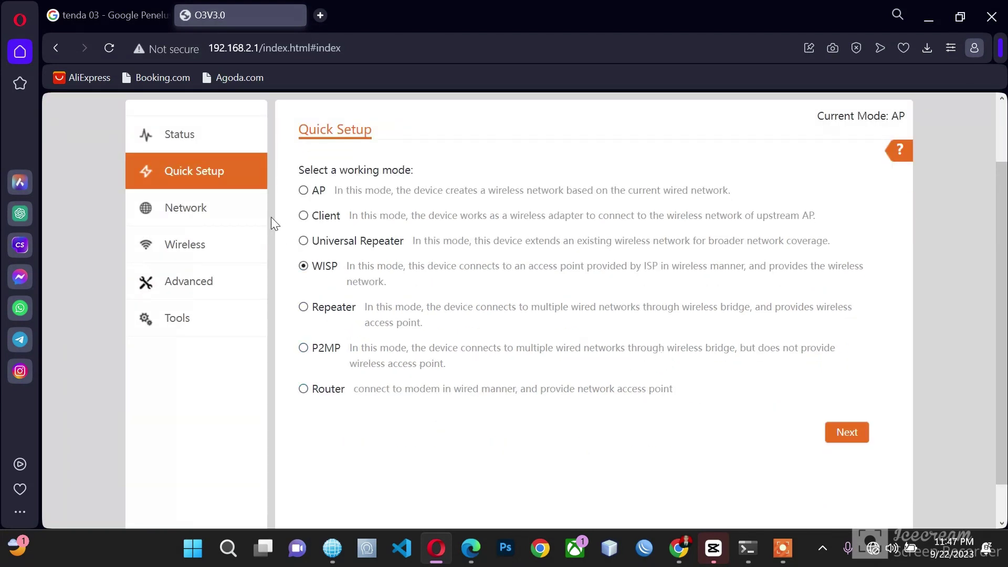
{"action": "left_click", "coordinate": [836, 436]}
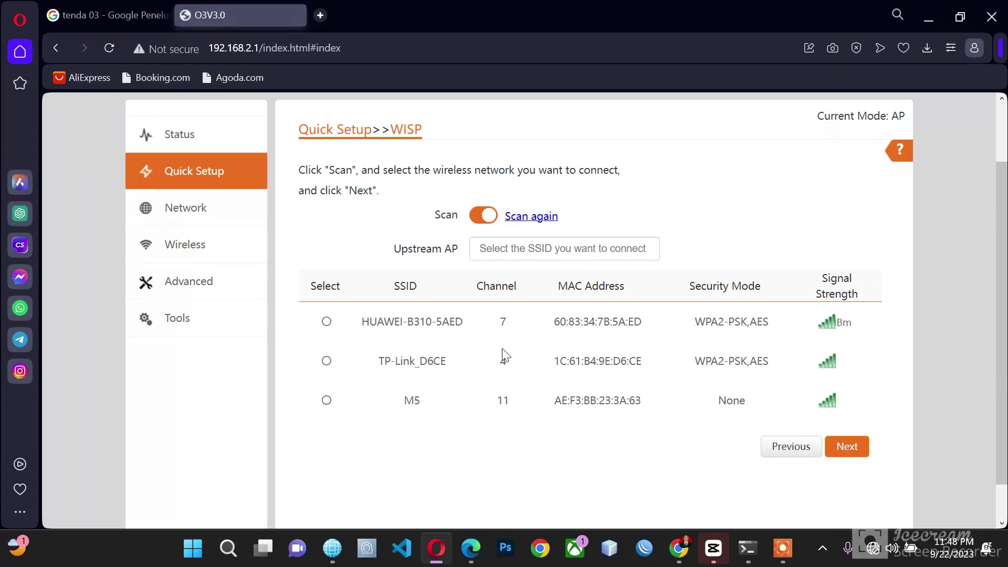
{"action": "left_click", "coordinate": [327, 361]}
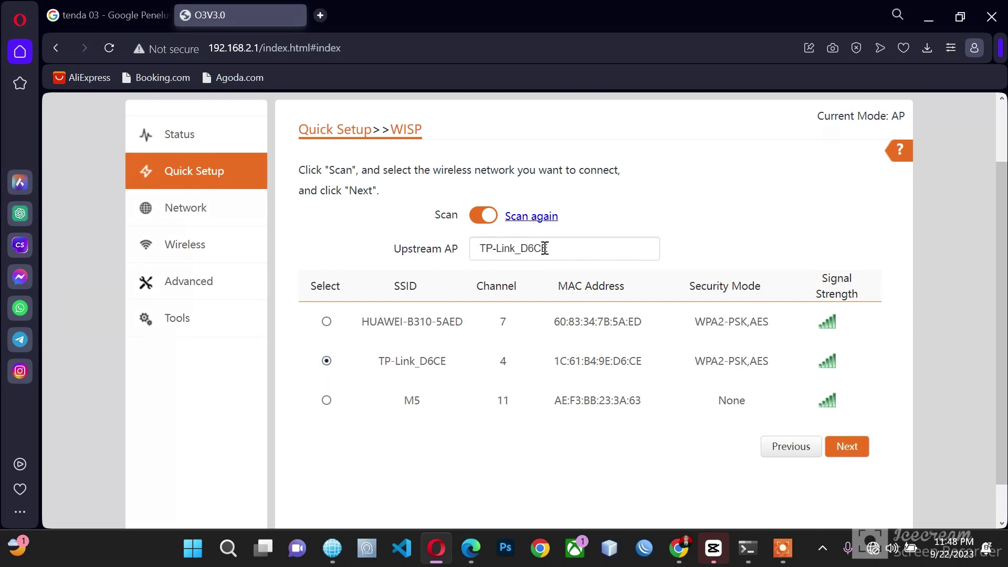
{"action": "left_click", "coordinate": [847, 447]}
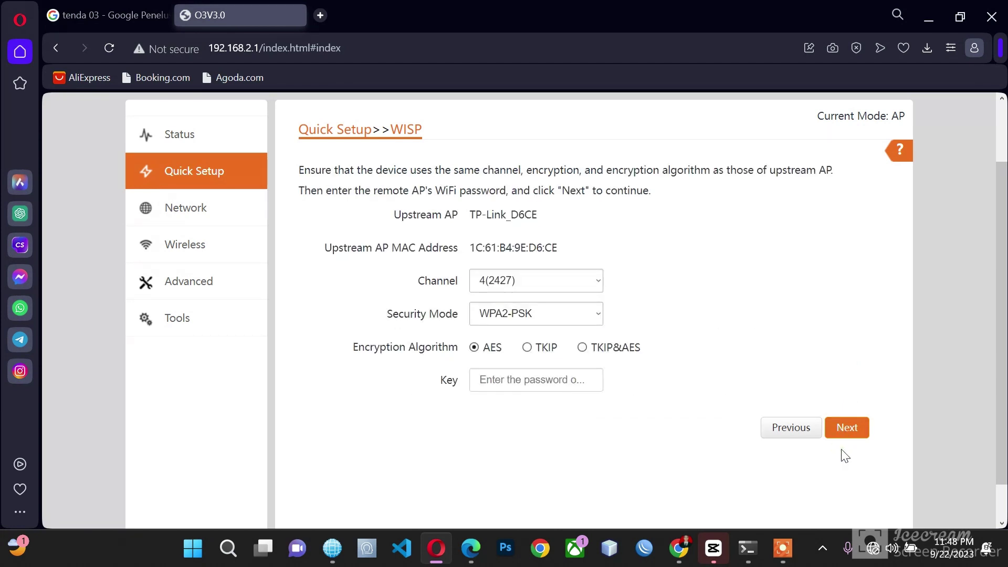
- Enter the 8-character TP-Link_D6CE Wi-Fi password and submit the upstream settings
{"action": "left_click", "coordinate": [525, 383]}
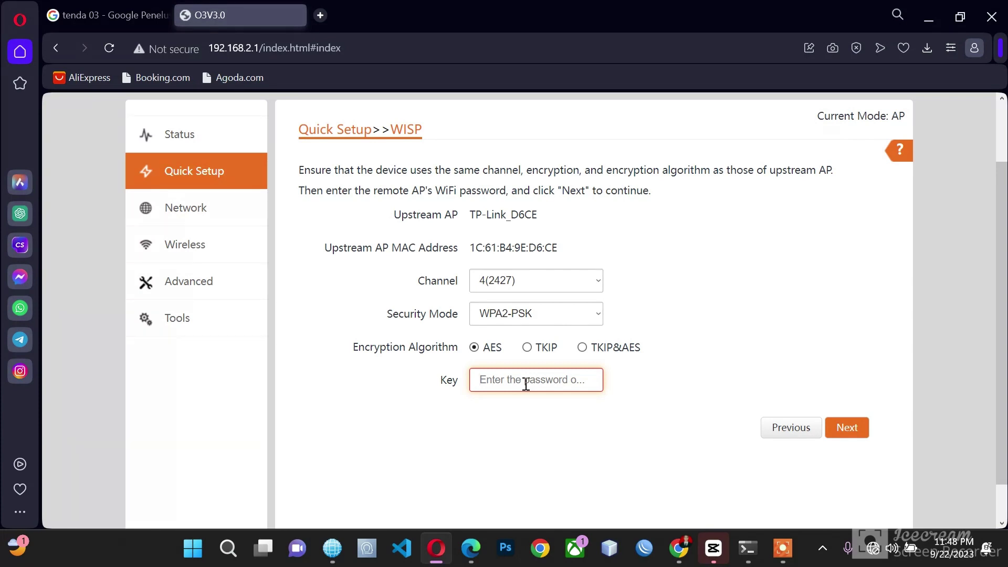
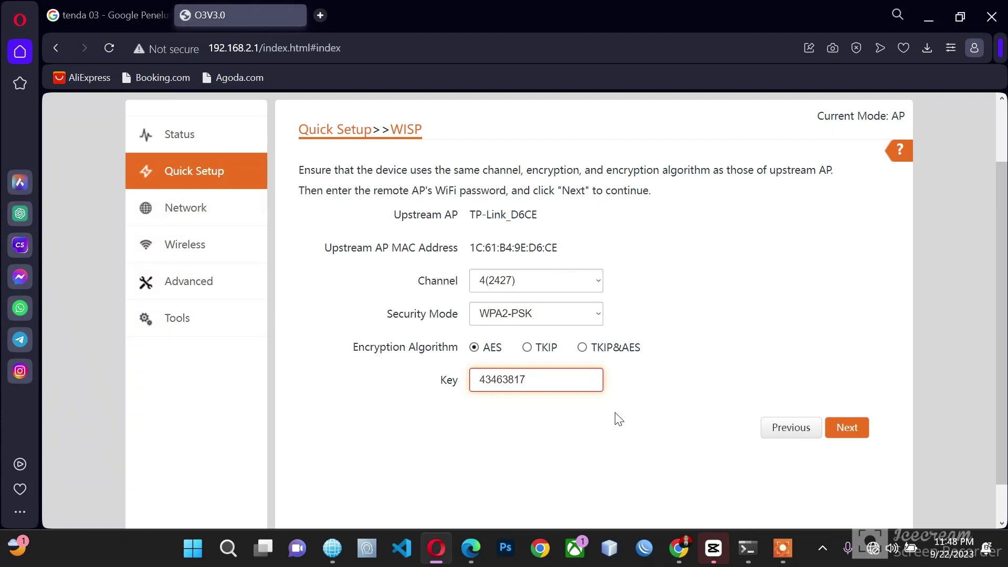
{"action": "left_click", "coordinate": [847, 434]}
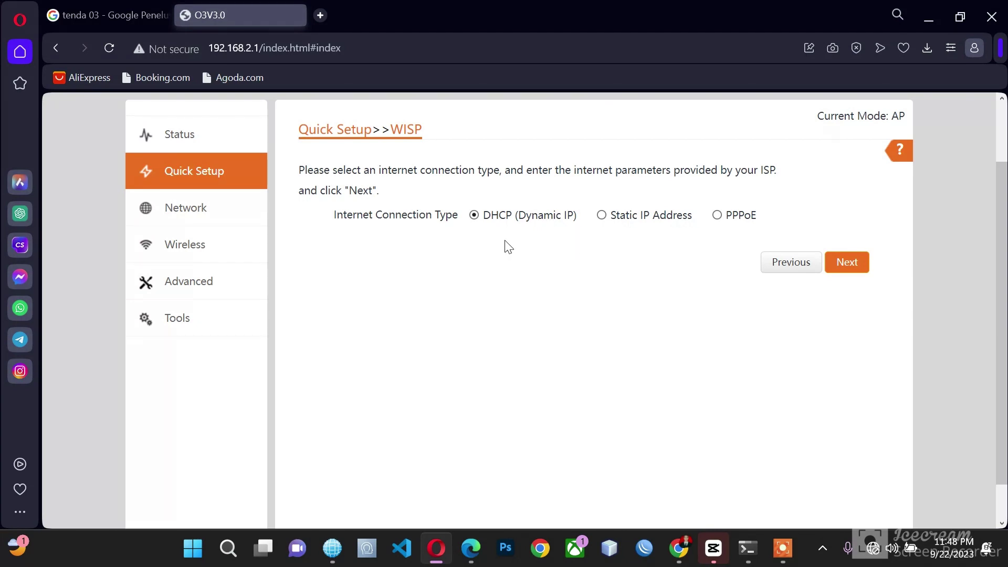
- Keep DHCP and rename the wireless network from Tenda_816110 to 'wifi coba' with no security
{"action": "left_click", "coordinate": [848, 262]}
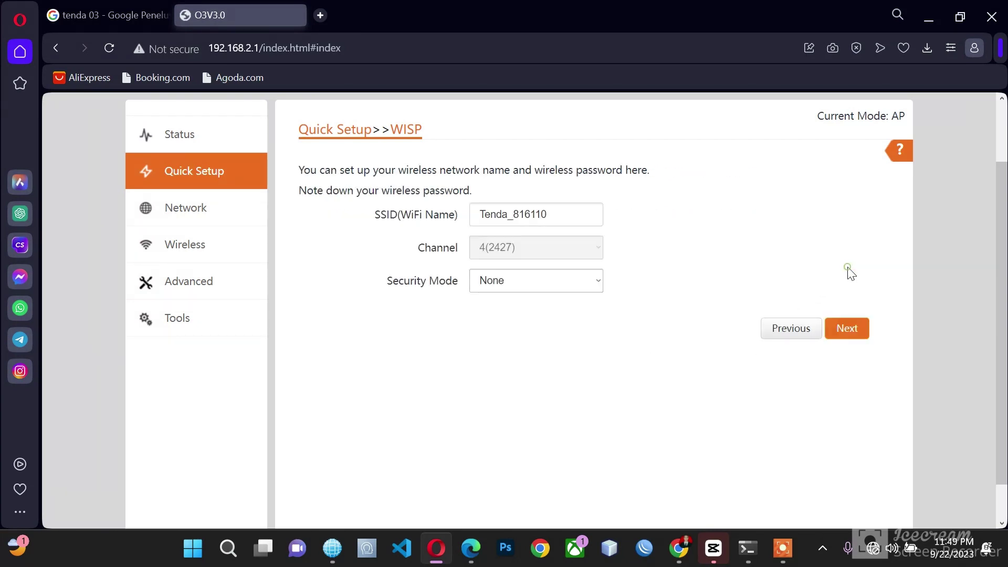
{"action": "left_click", "coordinate": [582, 211]}
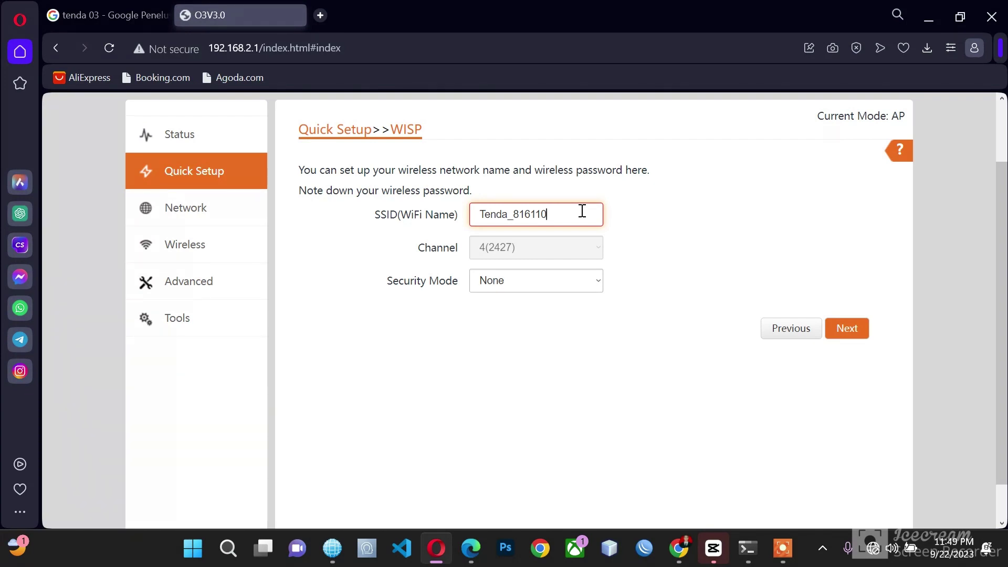
{"action": "key", "text": "BackSpace"}
{"action": "key", "text": "BackSpace"}
{"action": "key", "text": "BackSpace"}
{"action": "key", "text": "BackSpace"}
{"action": "key", "text": "BackSpace"}
{"action": "key", "text": "BackSpace"}
{"action": "key", "text": "BackSpace"}
{"action": "key", "text": "BackSpace"}
{"action": "key", "text": "BackSpace"}
{"action": "key", "text": "BackSpace"}
{"action": "key", "text": "BackSpace"}
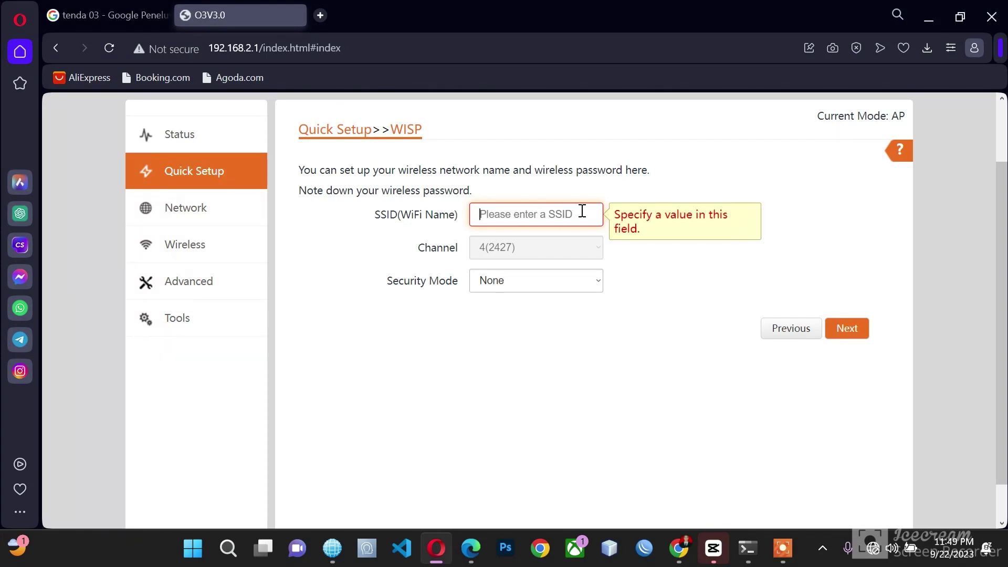
{"action": "type", "text": "t"}
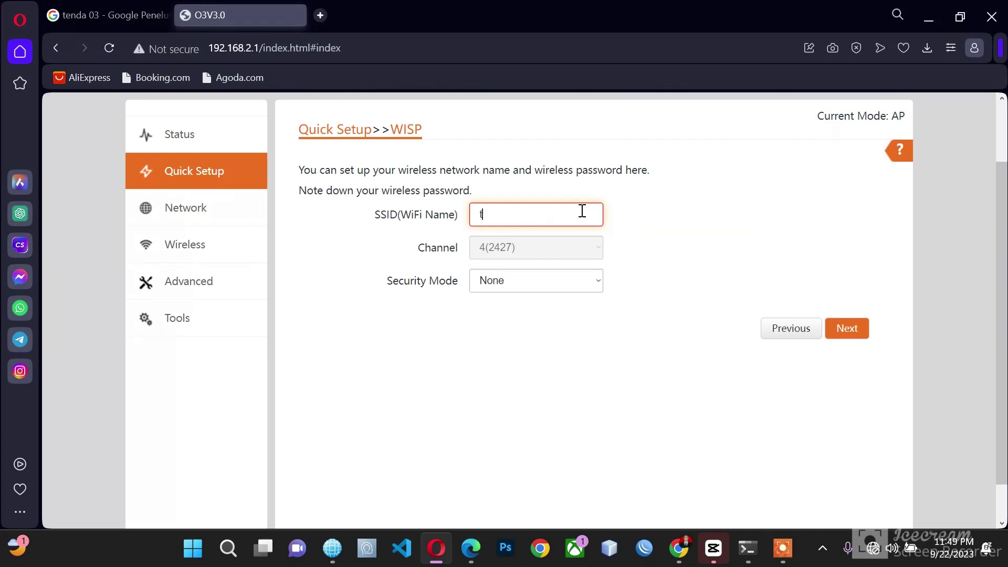
{"action": "key", "text": "BackSpace"}
{"action": "key", "text": "BackSpace"}
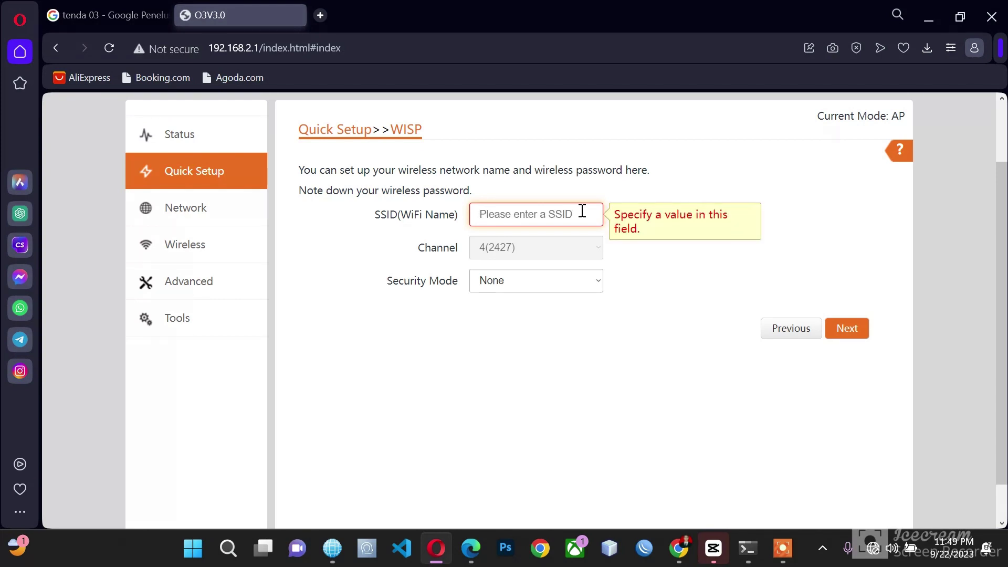
{"action": "type", "text": "wifi"}
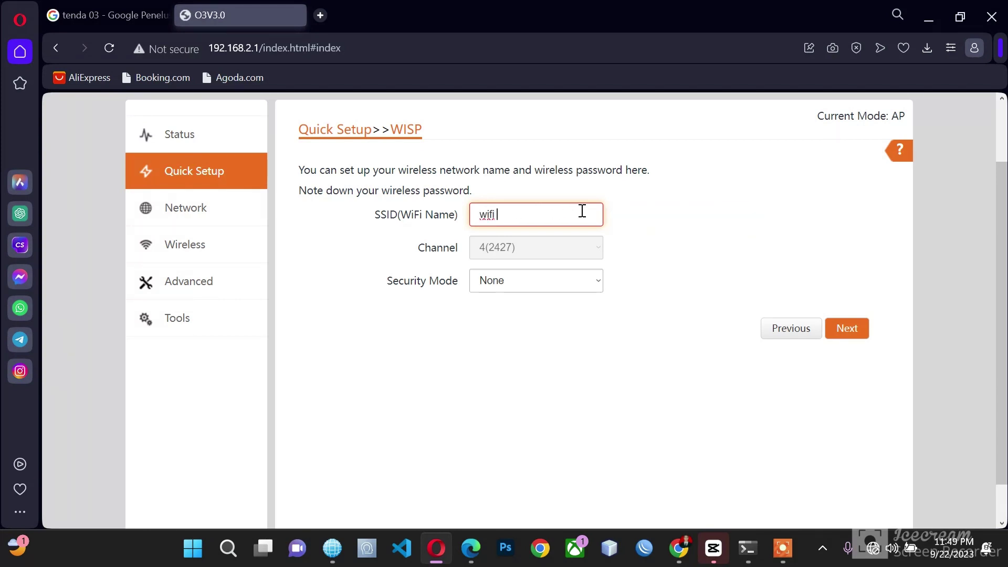
{"action": "type", "text": " coba"}
- Confirm the 'wifi coba' name and 192.168.2.1 address, then save and let the device reboot
{"action": "left_click", "coordinate": [843, 332]}
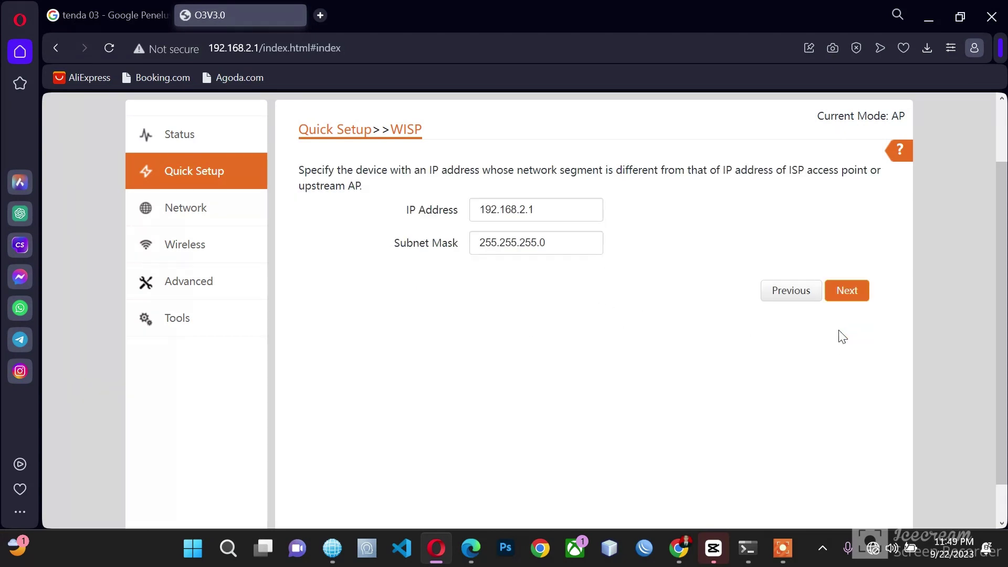
{"action": "left_click", "coordinate": [843, 294]}
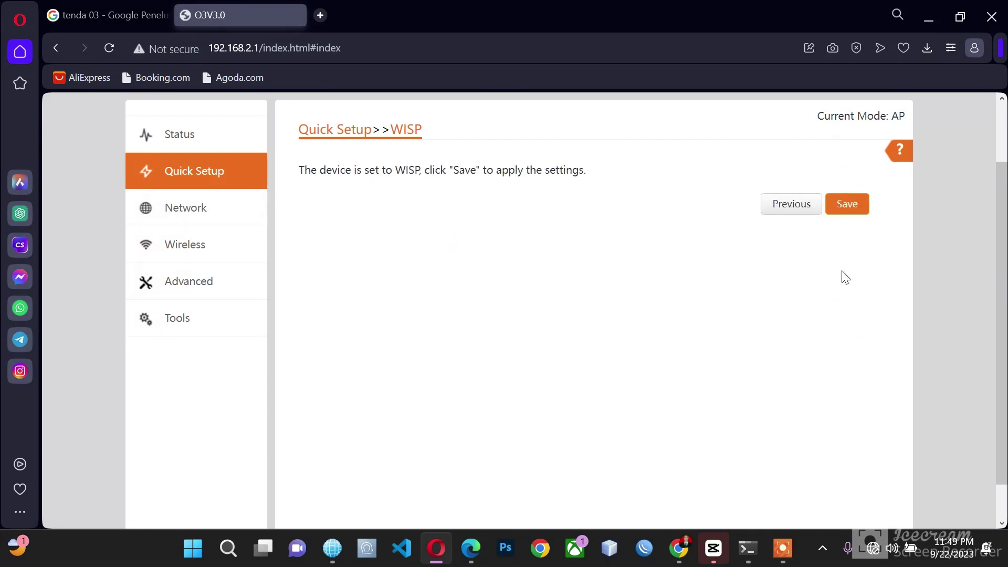
{"action": "left_click", "coordinate": [848, 206]}
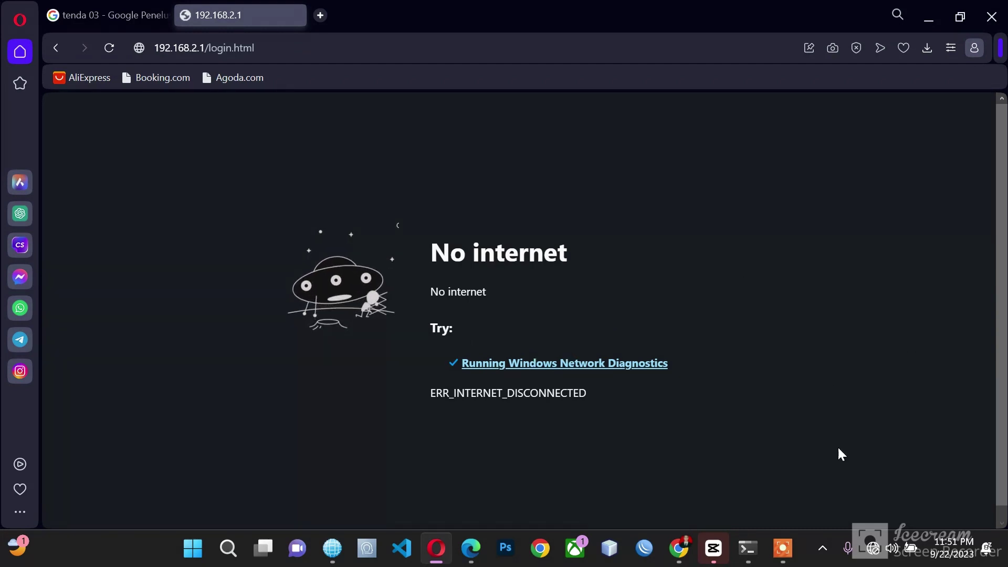
- Connect the laptop to the open 'wifi coba' Wi-Fi network
{"action": "left_click", "coordinate": [873, 549]}
{"action": "left_click", "coordinate": [793, 263]}
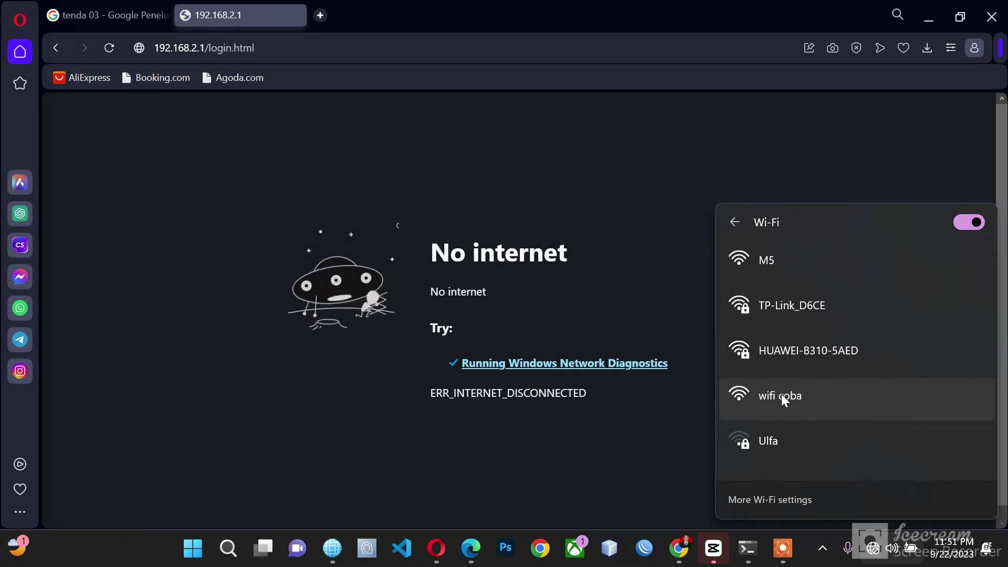
{"action": "left_click", "coordinate": [765, 399]}
{"action": "left_click", "coordinate": [913, 455]}
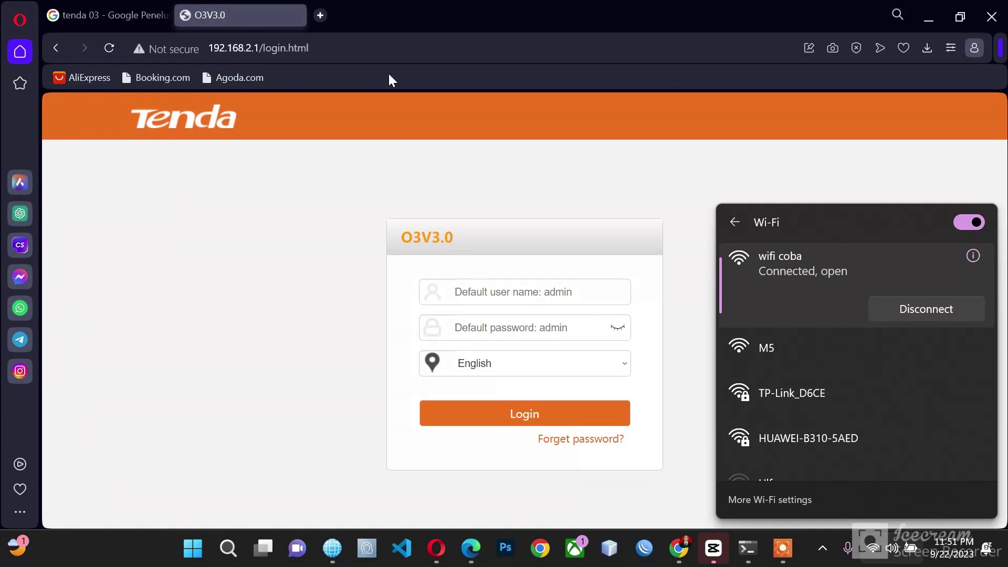
- Load speedtest.net/id in a new tab from the 'sp' address suggestion
{"action": "left_click", "coordinate": [322, 15]}
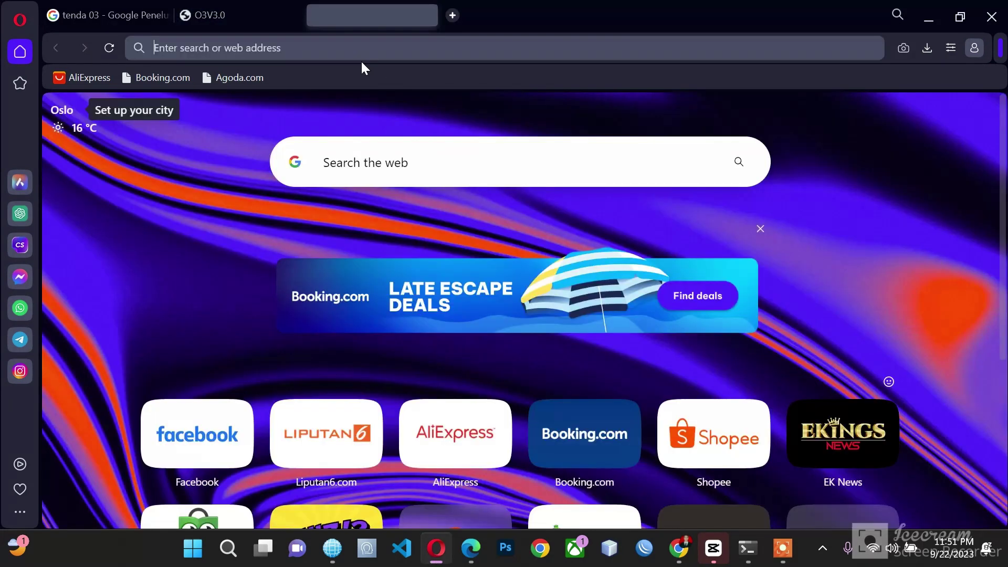
{"action": "type", "text": "speedtest.net/id"}
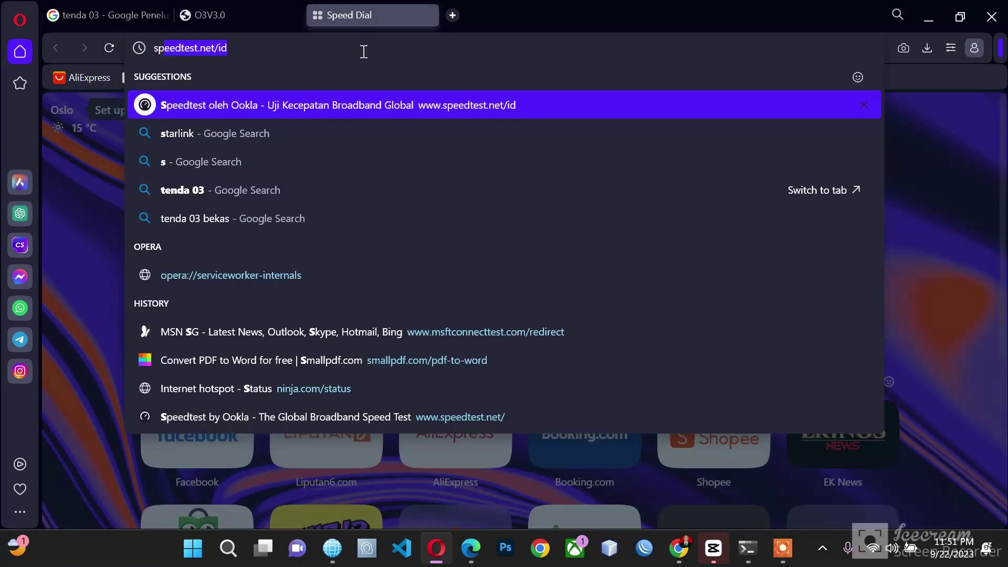
{"action": "key", "text": "Return"}
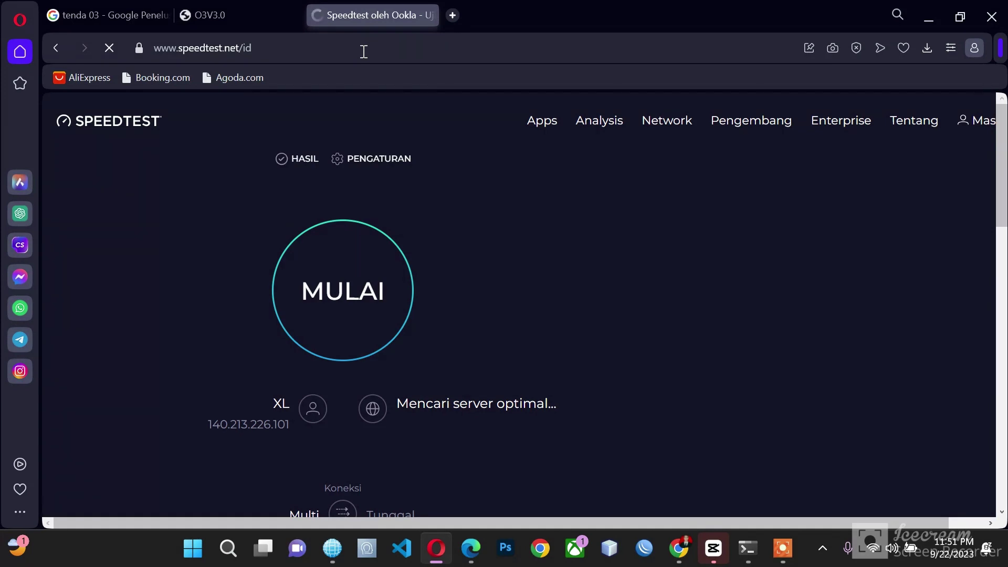
- Run the speed test (10.41 Mbps down, 22.03 Mbps up, 83 ms ping), then open a new tab
{"action": "left_click", "coordinate": [351, 330]}
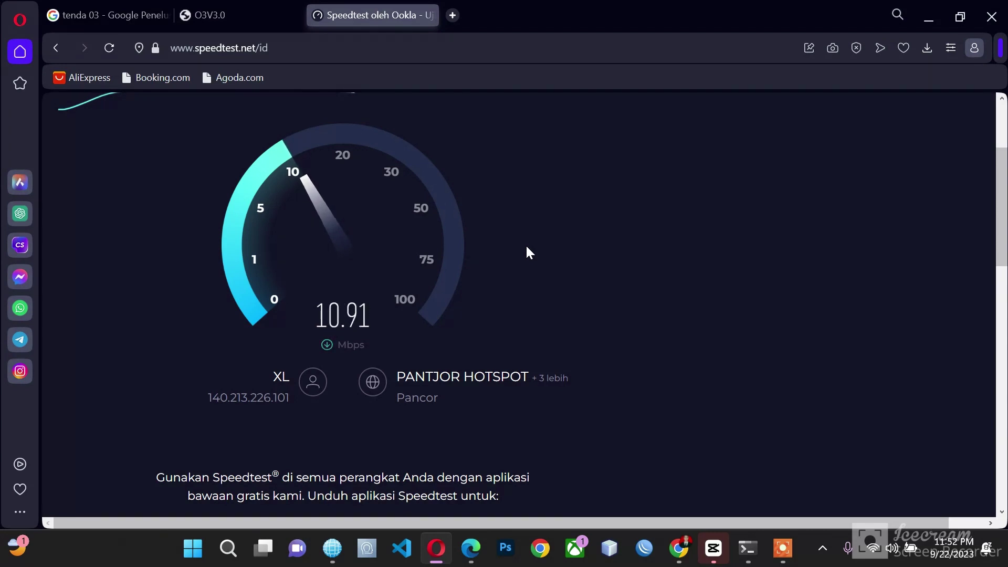
{"action": "scroll", "coordinate": [420, 294], "scroll_direction": "up", "scroll_amount": 2}
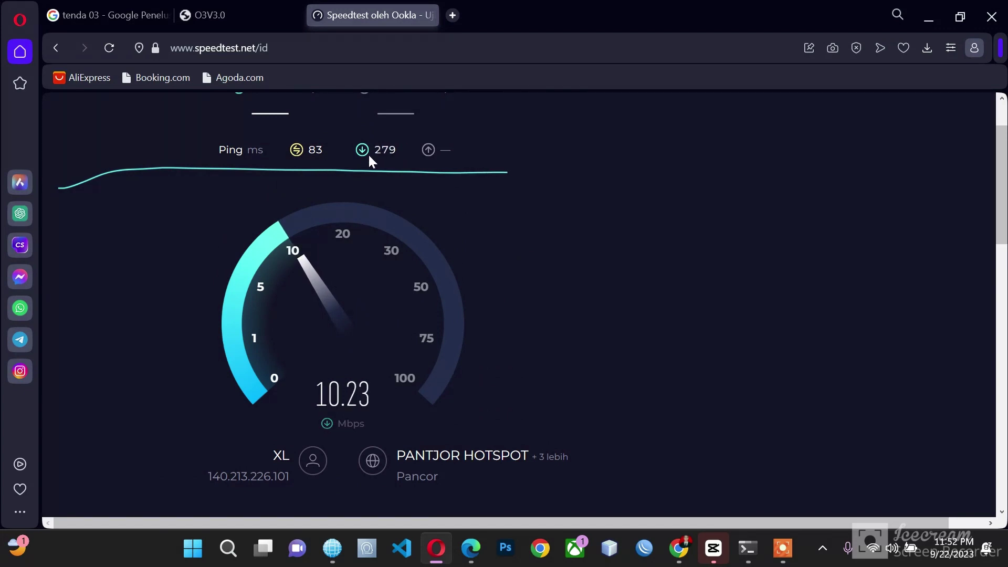
{"action": "scroll", "coordinate": [403, 348], "scroll_direction": "up", "scroll_amount": 2}
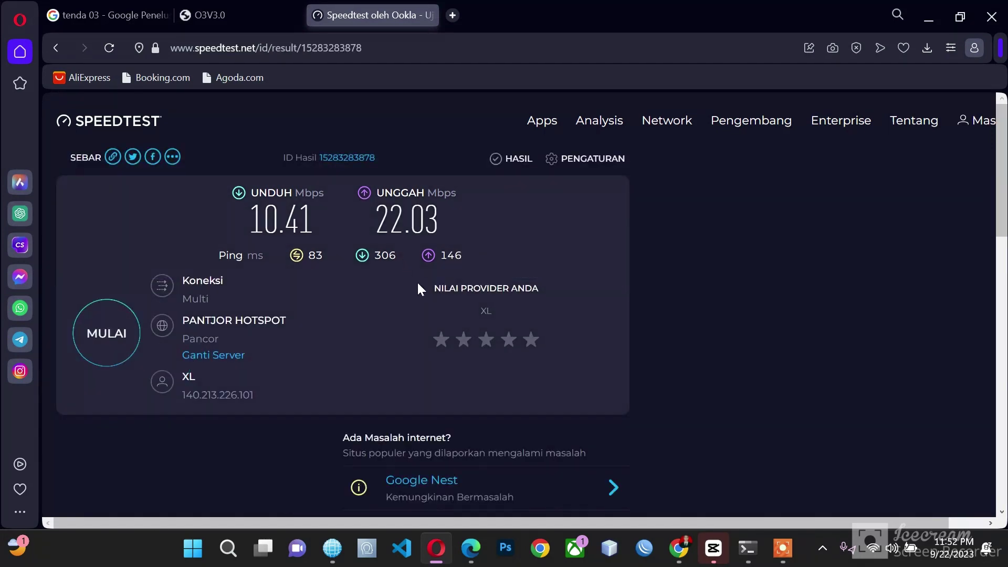
{"action": "left_click", "coordinate": [454, 15]}
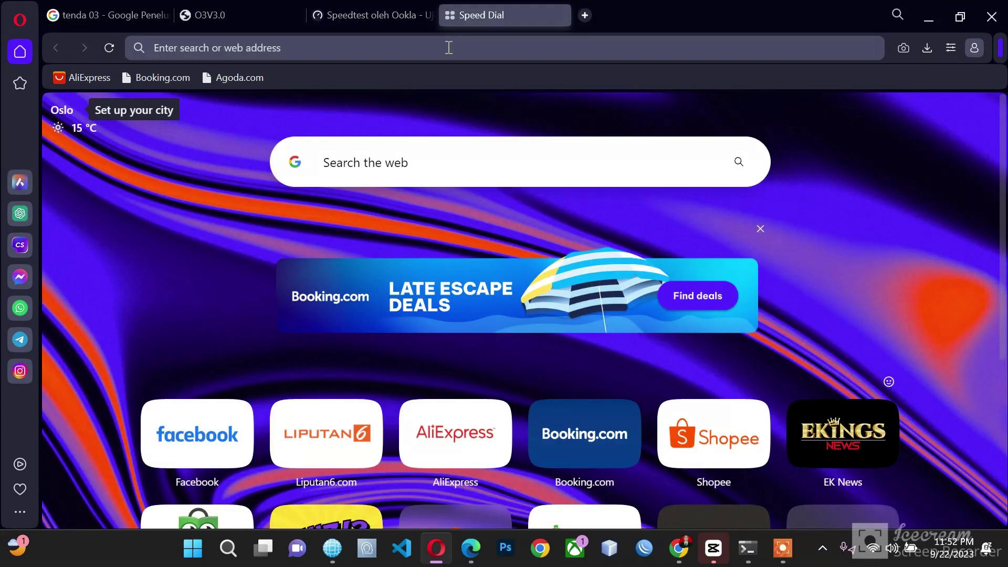